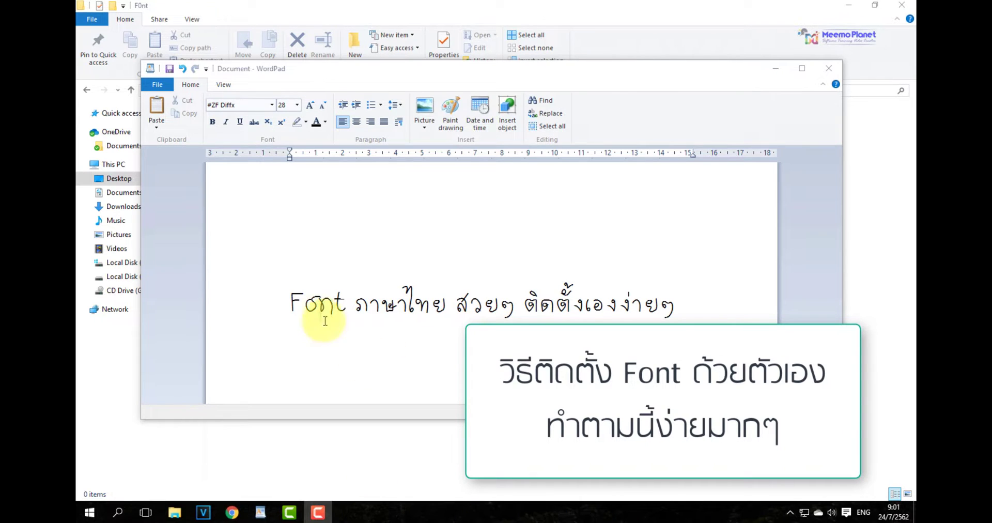
click(287, 299)
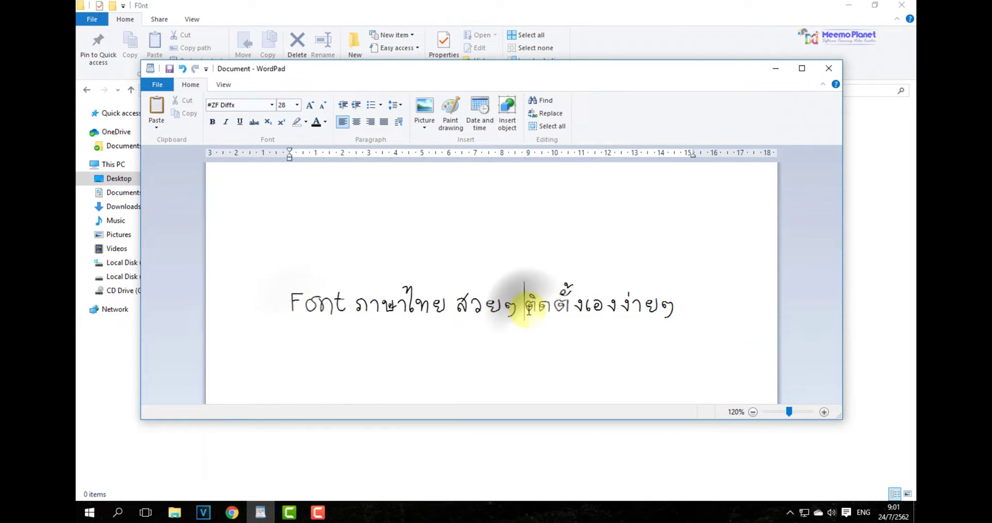
click(288, 299)
drag(342, 298, 687, 296)
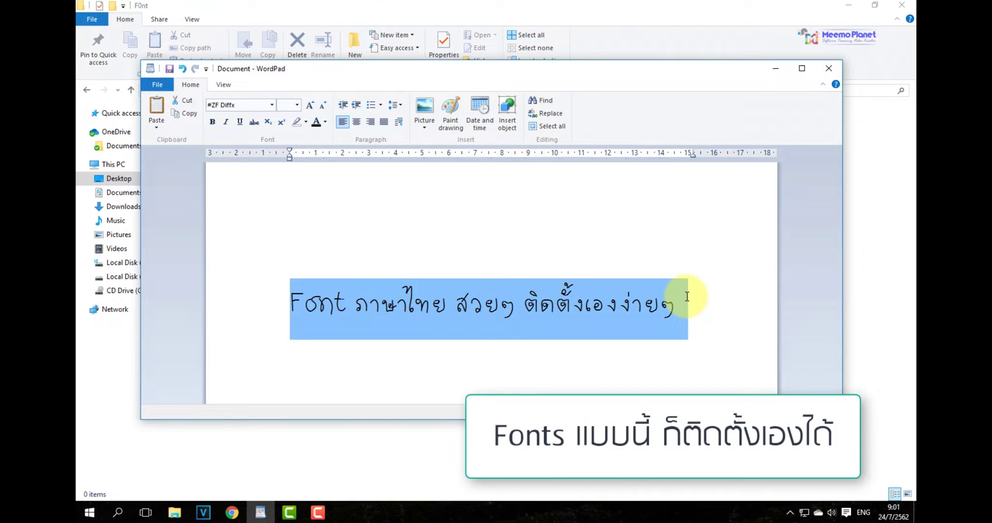
click(542, 299)
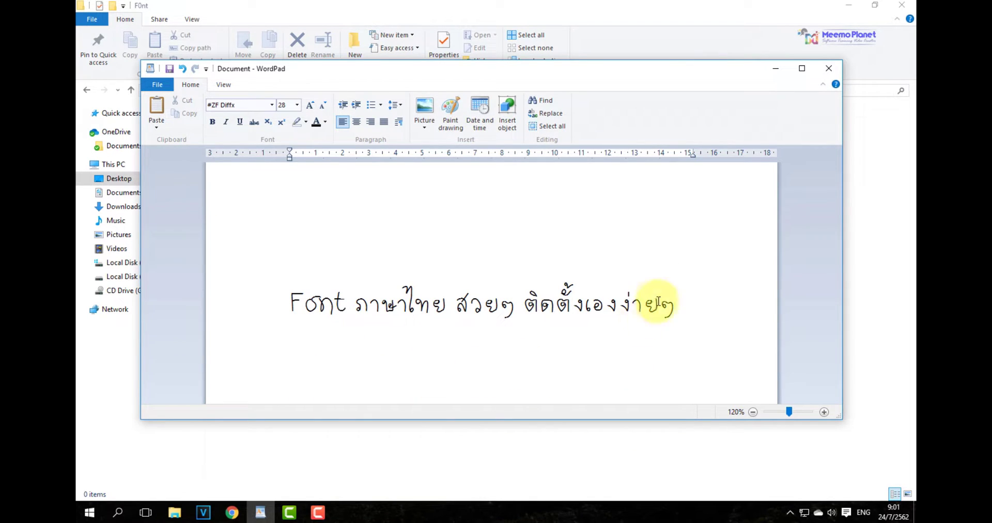
- Switch to Chrome, browse the font listings on the f0nt.com home page and open the FC Rebel font page
click(231, 511)
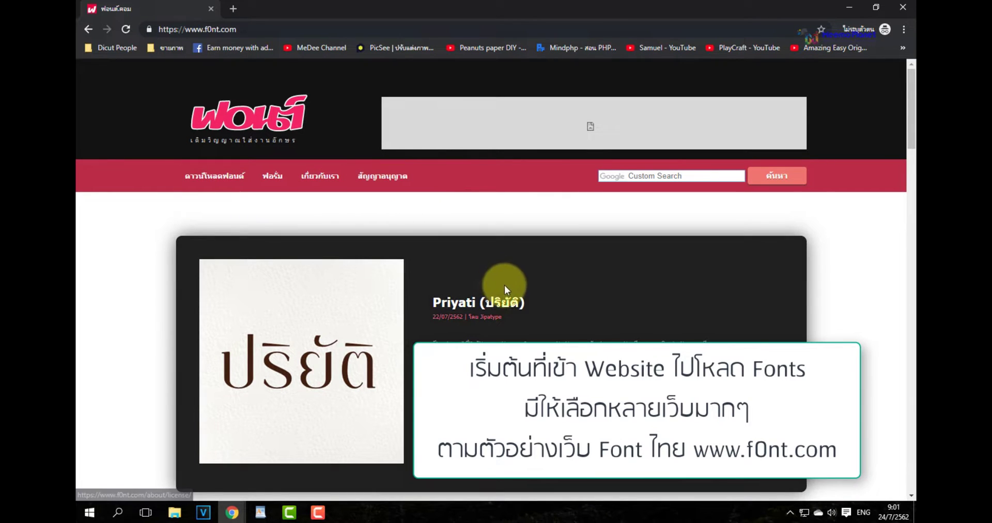
scroll(491, 279, down, 15)
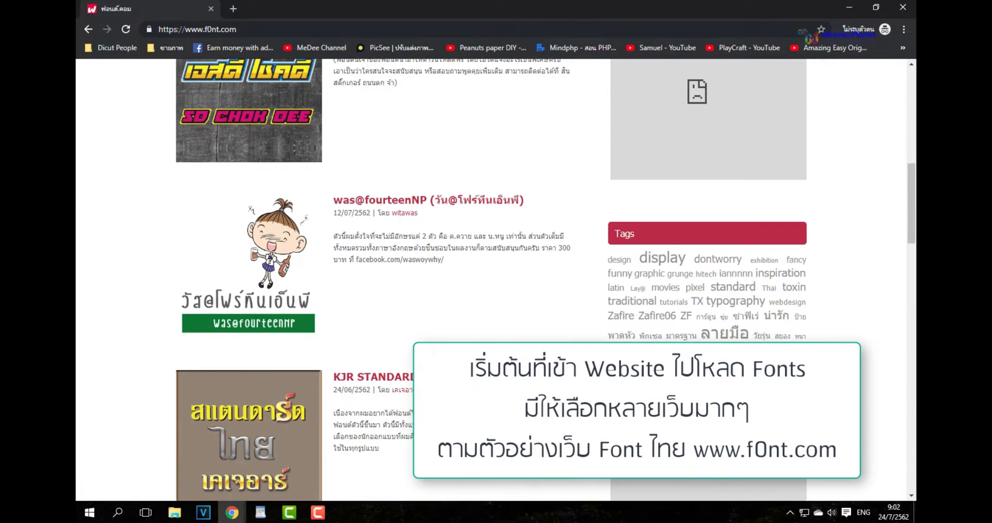
scroll(405, 243, up, 15)
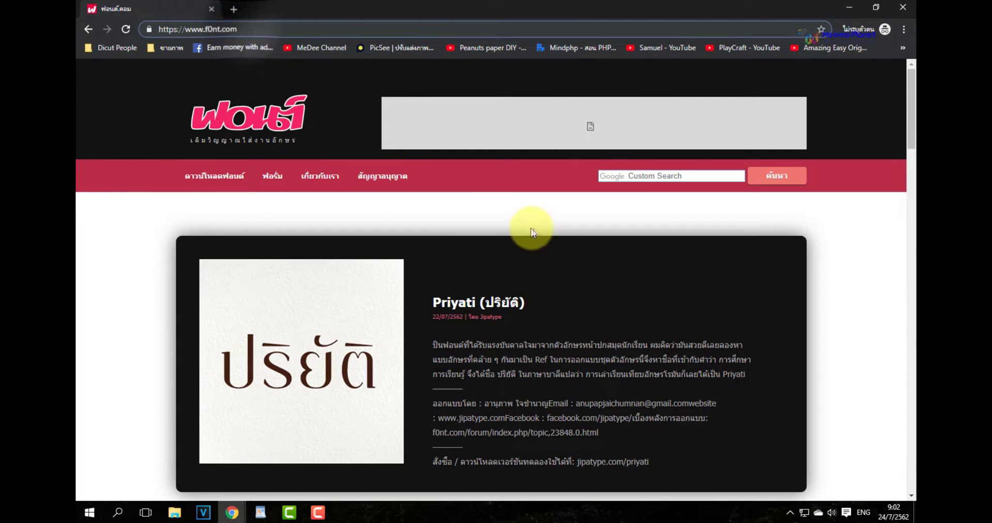
click(584, 266)
scroll(584, 265, down, 1)
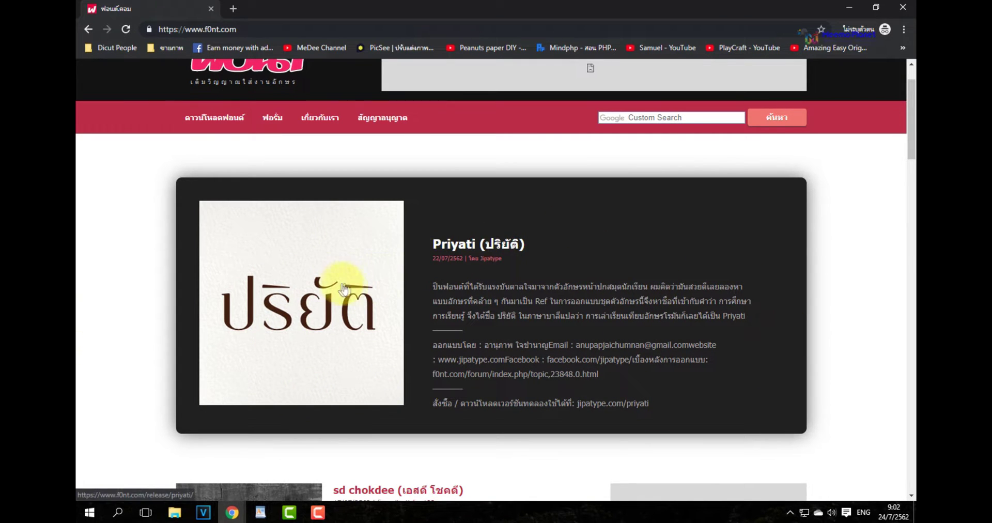
scroll(403, 372, down, 10)
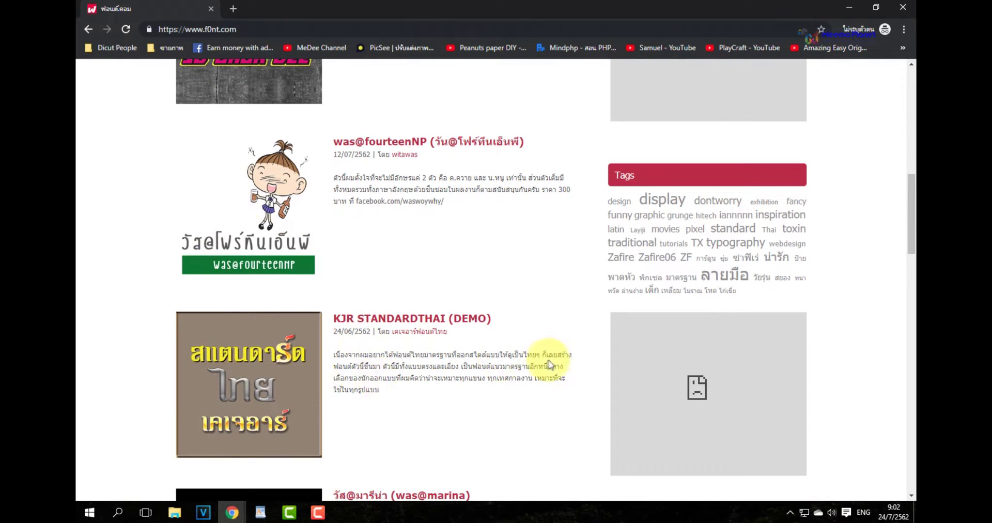
scroll(540, 355, down, 5)
scroll(539, 352, down, 3)
scroll(347, 354, down, 3)
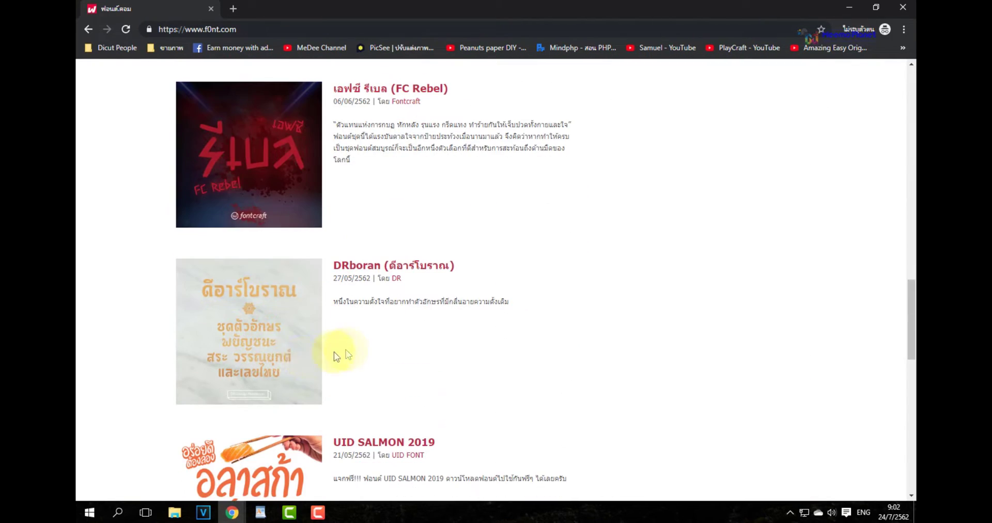
scroll(347, 255, up, 2)
click(365, 205)
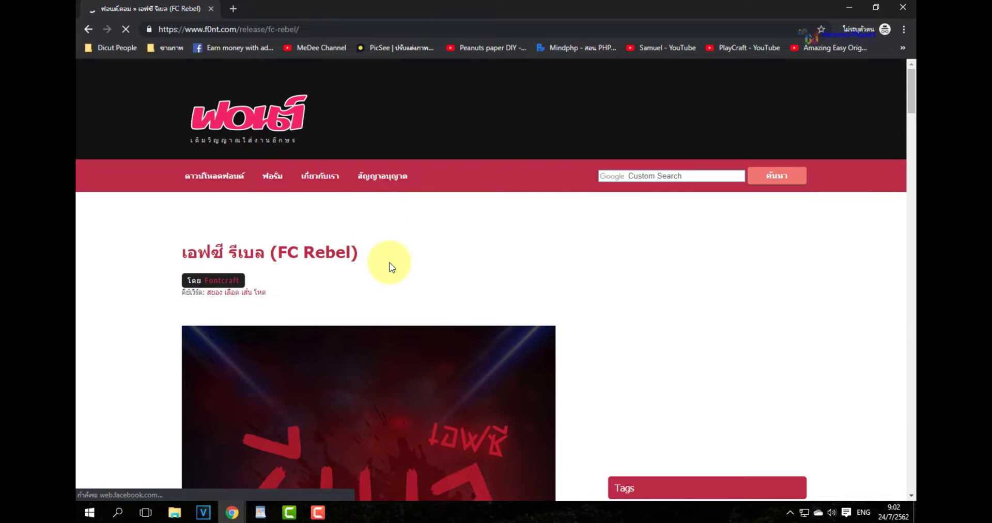
- Download the FC-Rebel.zip font archive from the FC Rebel page
scroll(391, 266, down, 7)
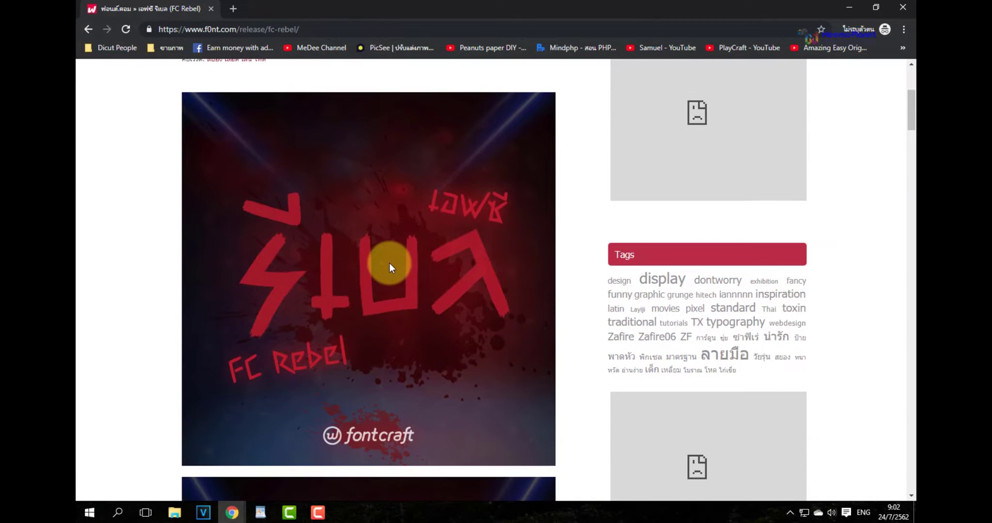
scroll(390, 263, down, 9)
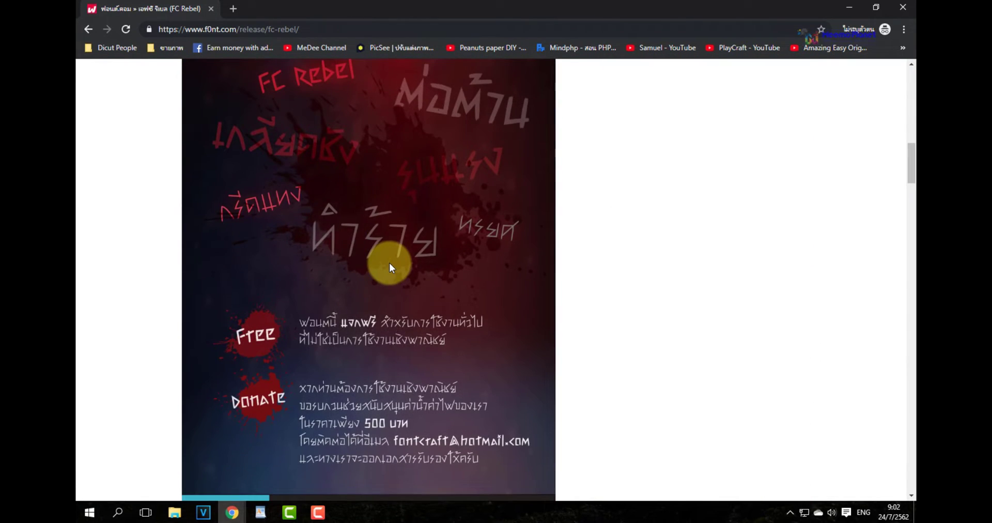
scroll(389, 262, down, 20)
scroll(392, 263, down, 15)
scroll(393, 263, up, 6)
scroll(307, 286, down, 7)
scroll(299, 284, down, 10)
click(360, 231)
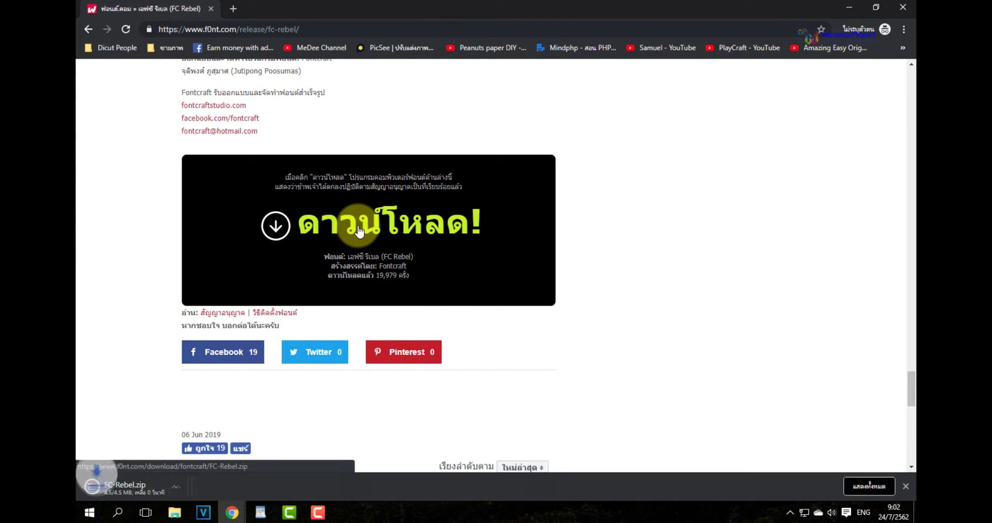
- Open the downloaded FC-Rebel.zip archive in WinRAR and select its OTF and TTF font files
click(137, 486)
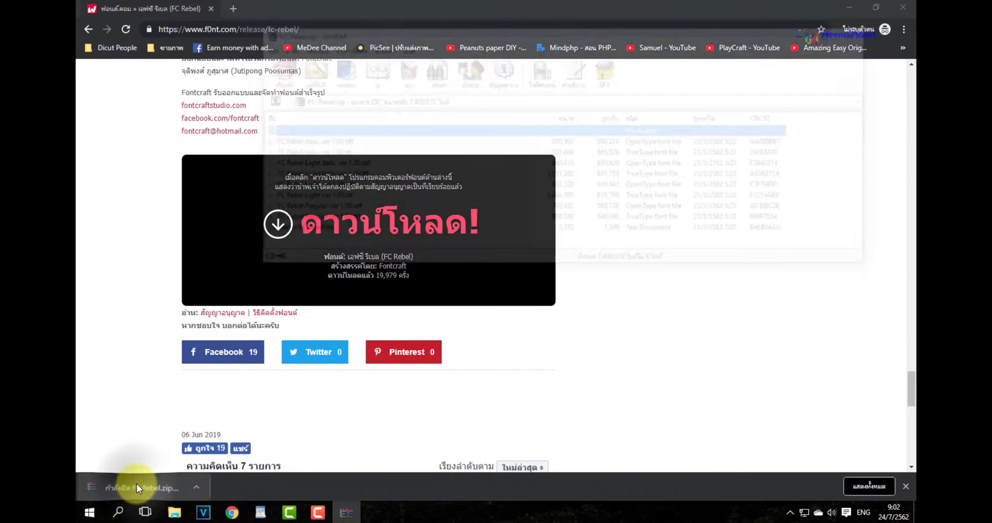
click(311, 141)
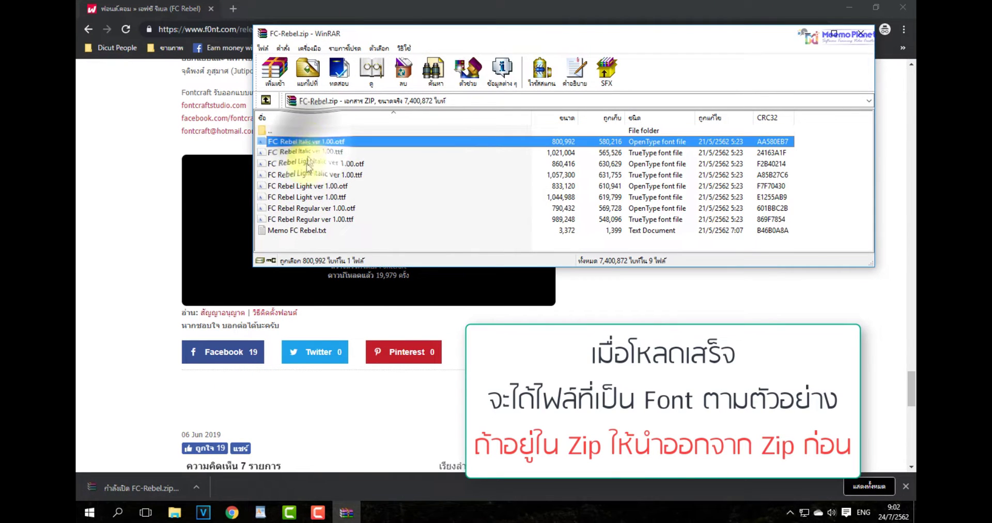
shift+click(288, 220)
drag(288, 219, 303, 250)
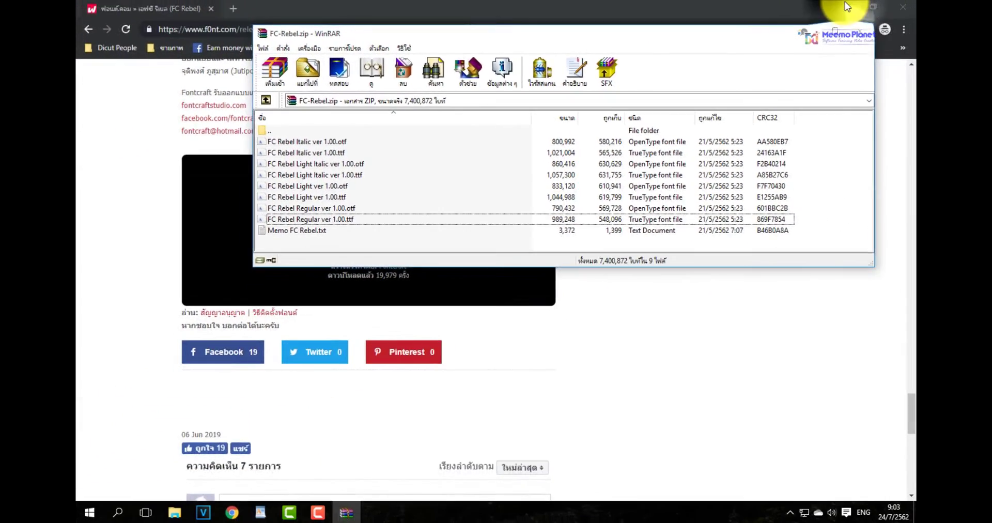
- Extract all files from the FC-Rebel.zip archive into the F0nt folder on the Desktop in File Explorer
click(910, 1)
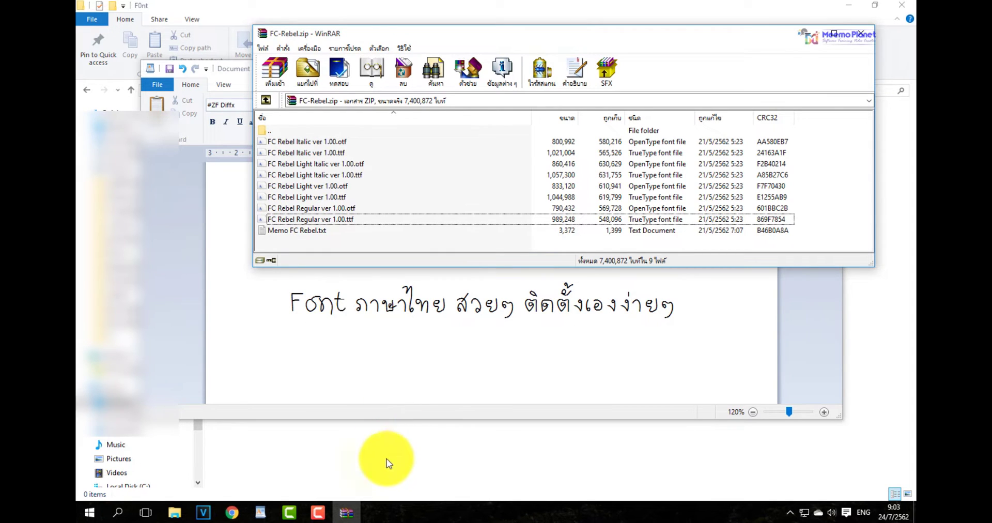
click(174, 512)
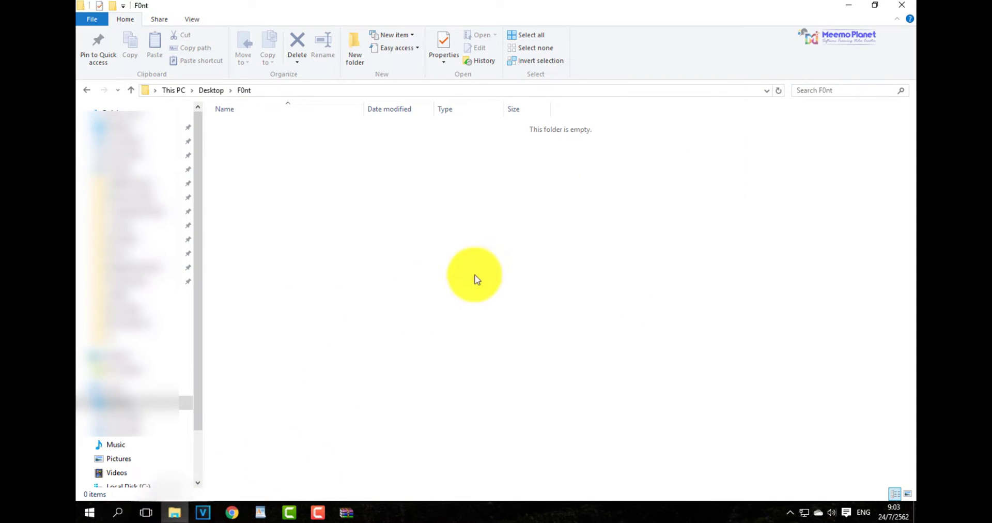
right_click(611, 240)
key(Escape)
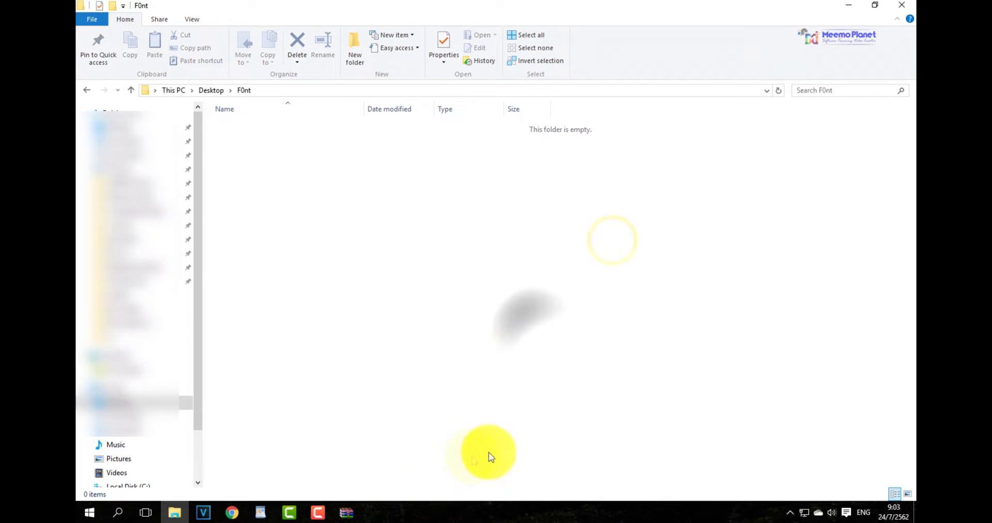
click(347, 513)
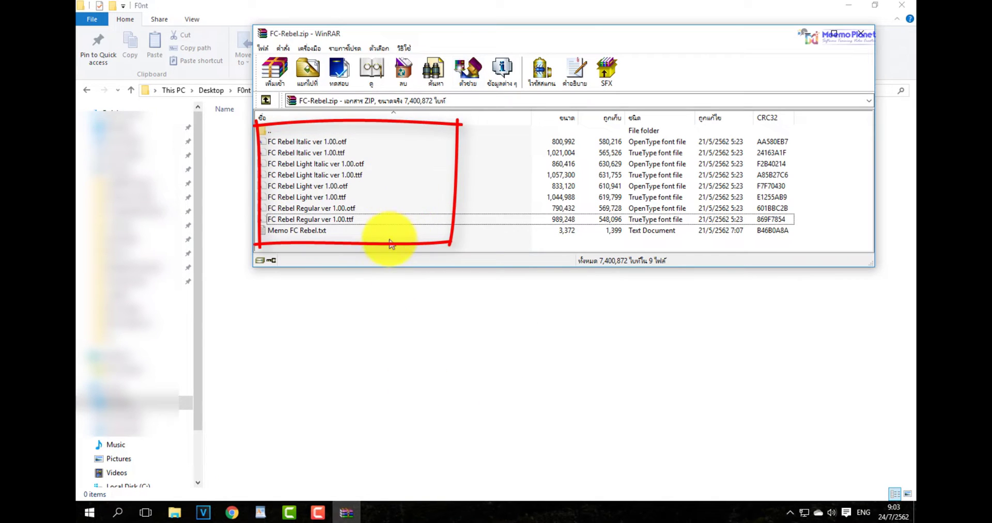
drag(376, 251, 247, 139)
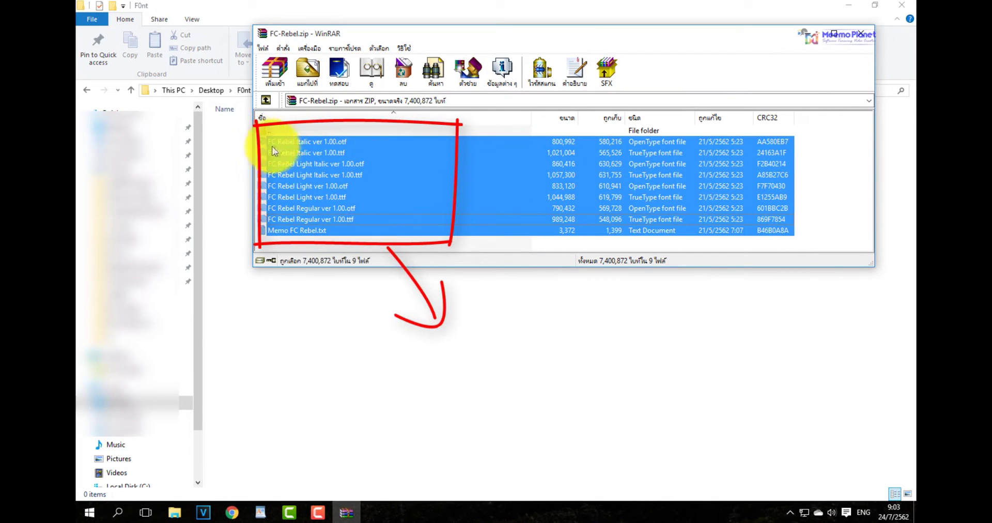
drag(303, 151, 351, 318)
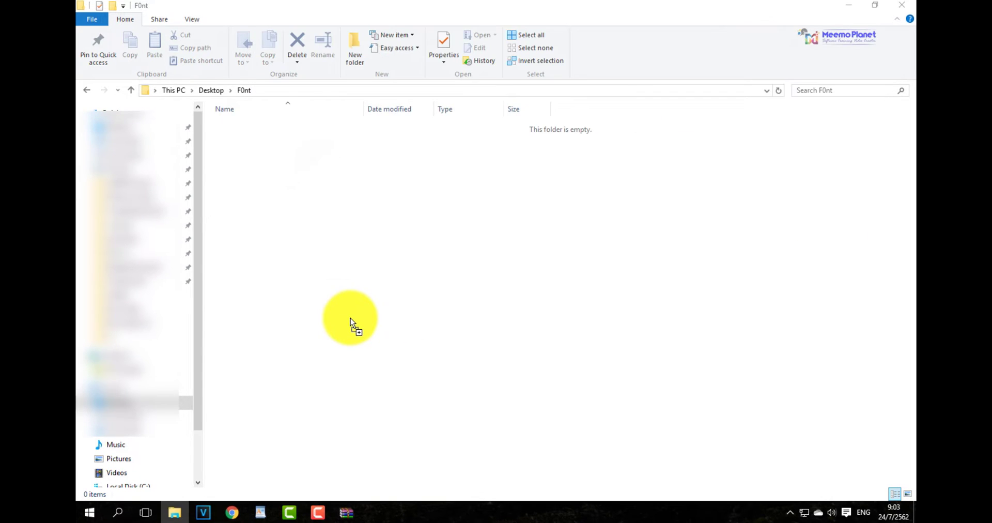
click(339, 345)
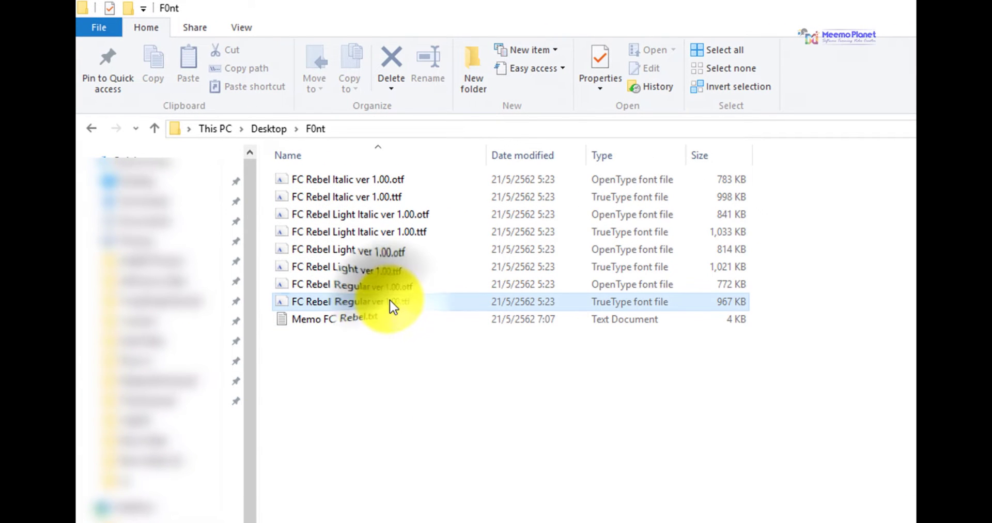
click(392, 303)
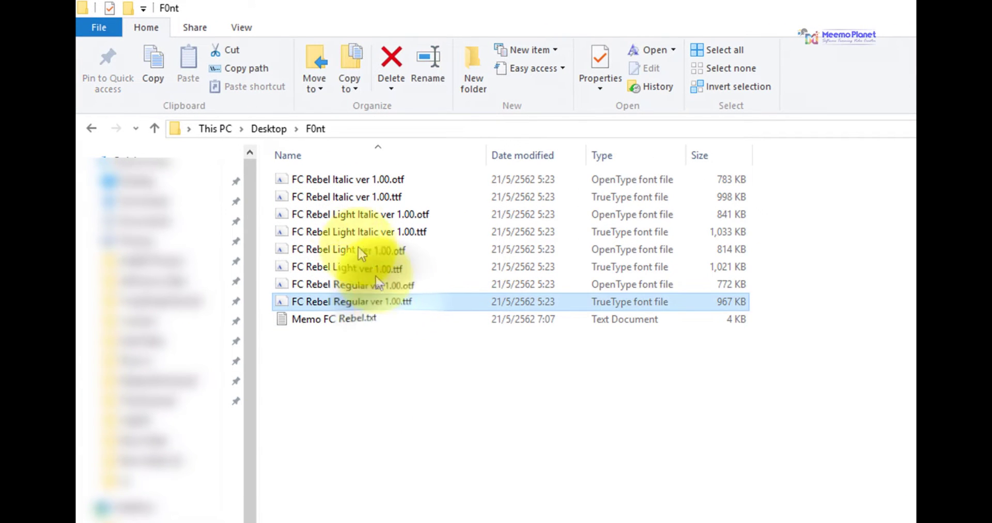
right_click(350, 177)
click(331, 187)
right_click(333, 188)
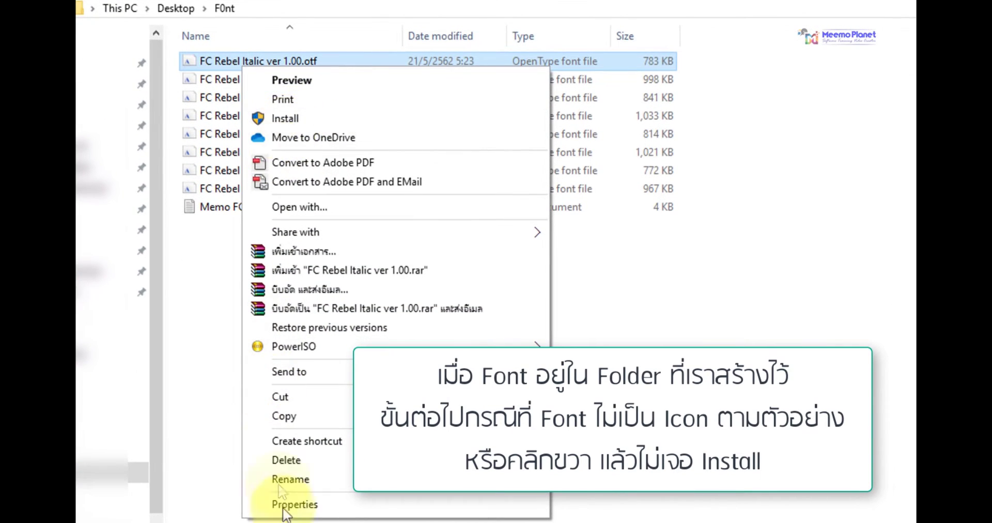
click(412, 265)
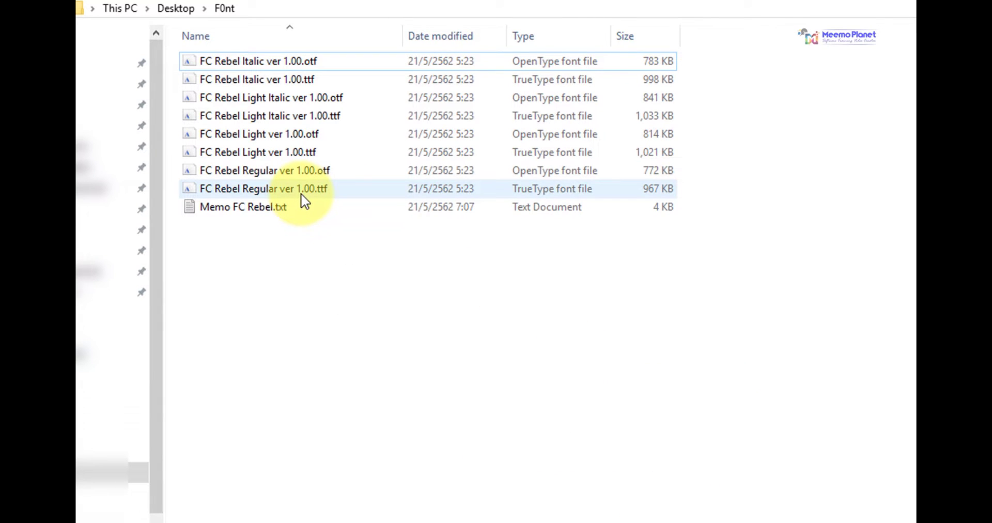
- Set Windows Font Viewer as the app that opens .otf files, through the properties of FC Rebel Italic ver 1.00.otf
right_click(283, 58)
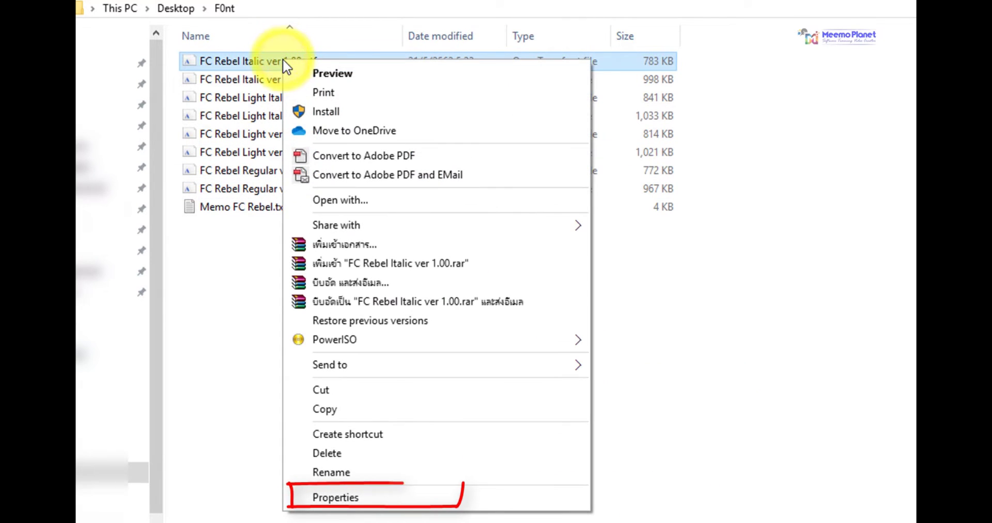
click(343, 497)
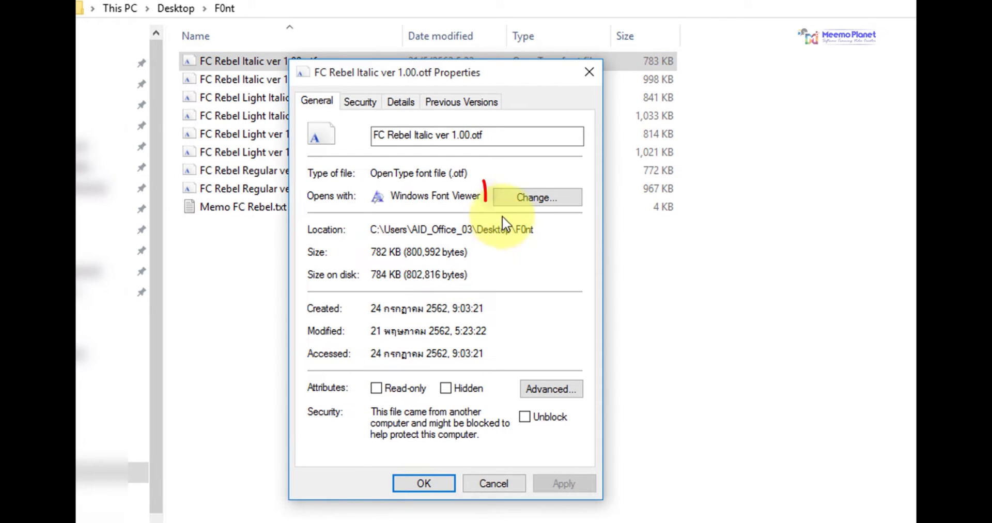
click(540, 197)
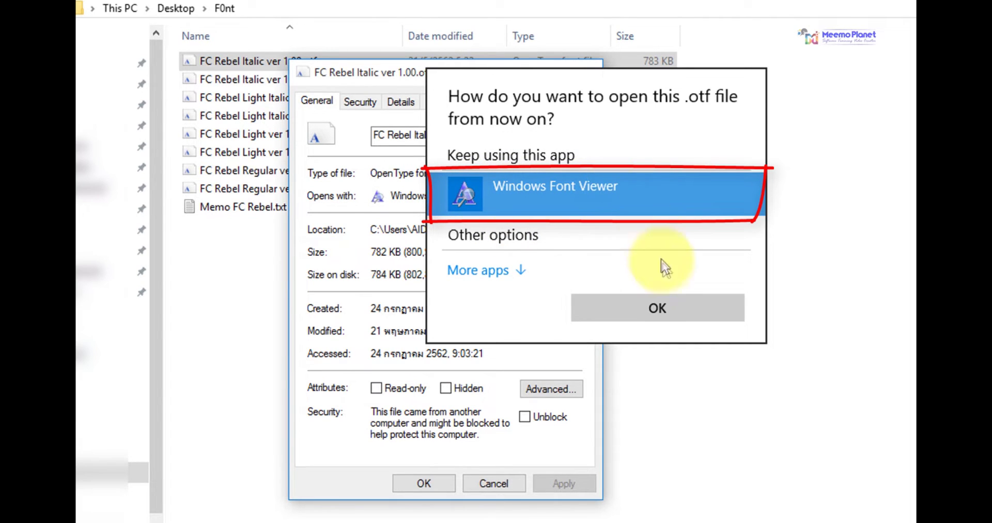
click(670, 308)
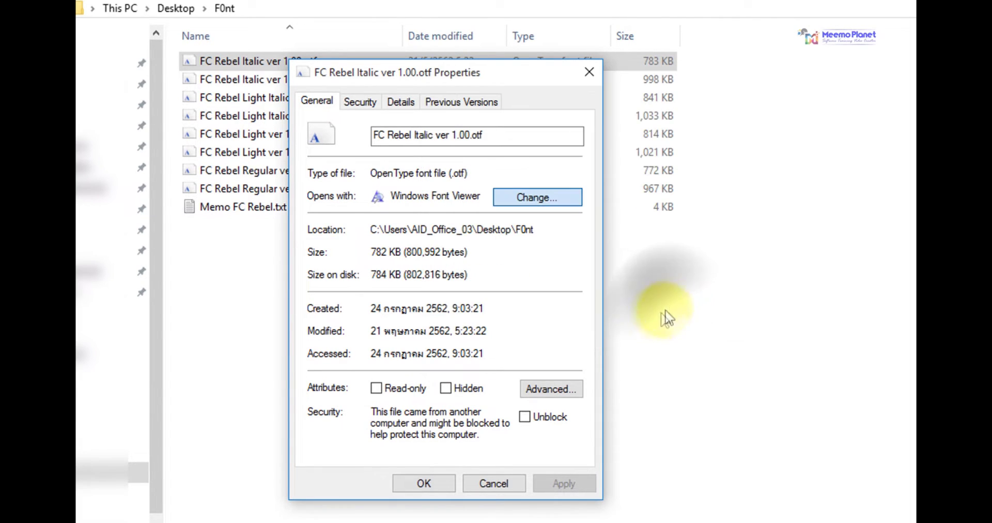
click(414, 484)
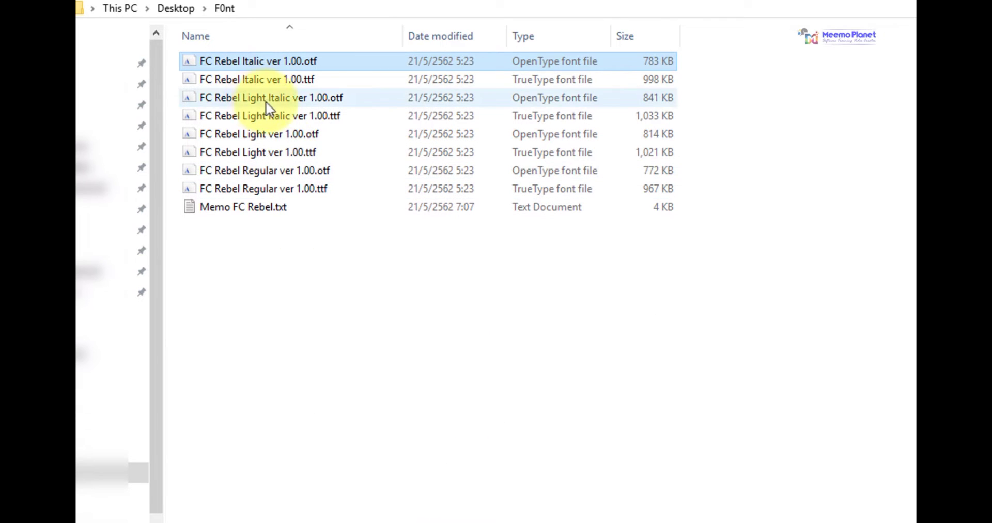
- Install all eight FC Rebel OTF and TTF fonts from the F0nt folder, replacing already installed versions for all current items
drag(722, 61, 249, 191)
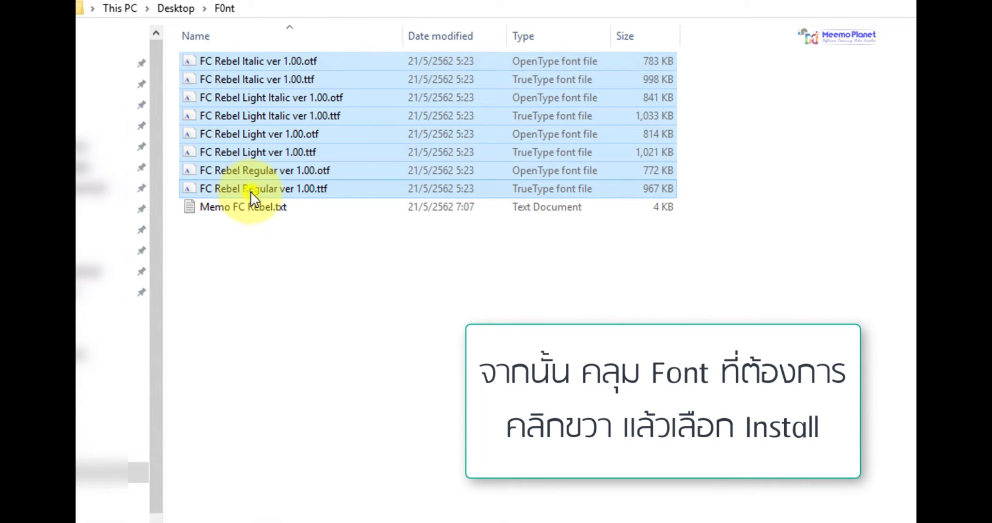
right_click(250, 191)
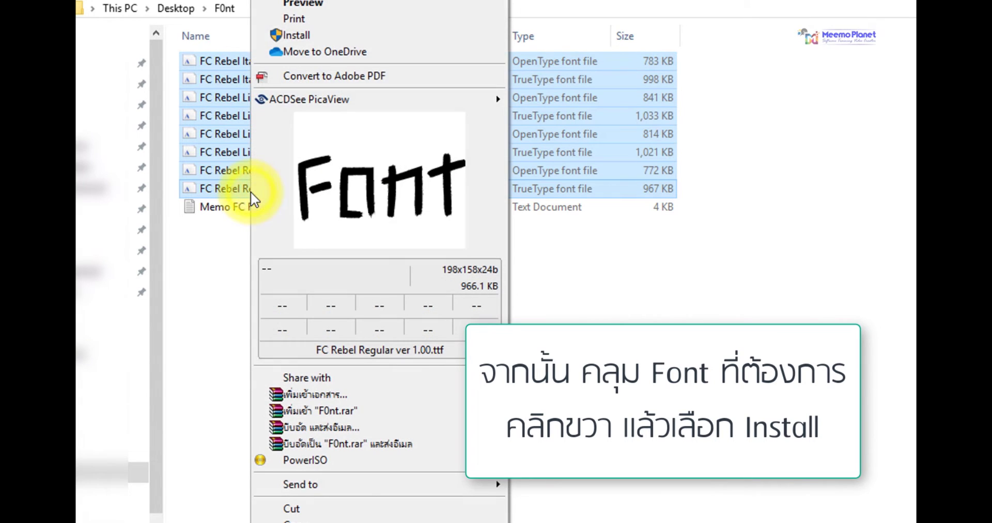
click(323, 36)
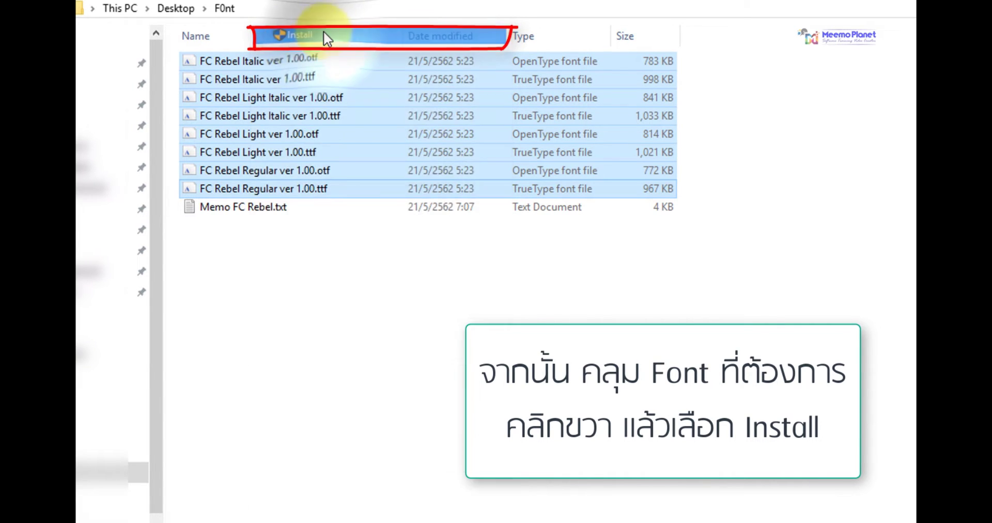
click(483, 266)
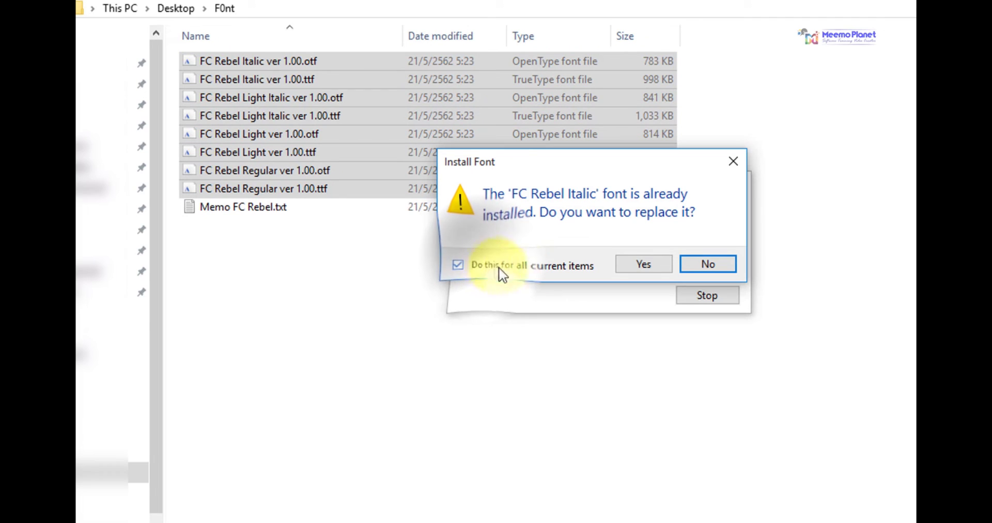
click(642, 264)
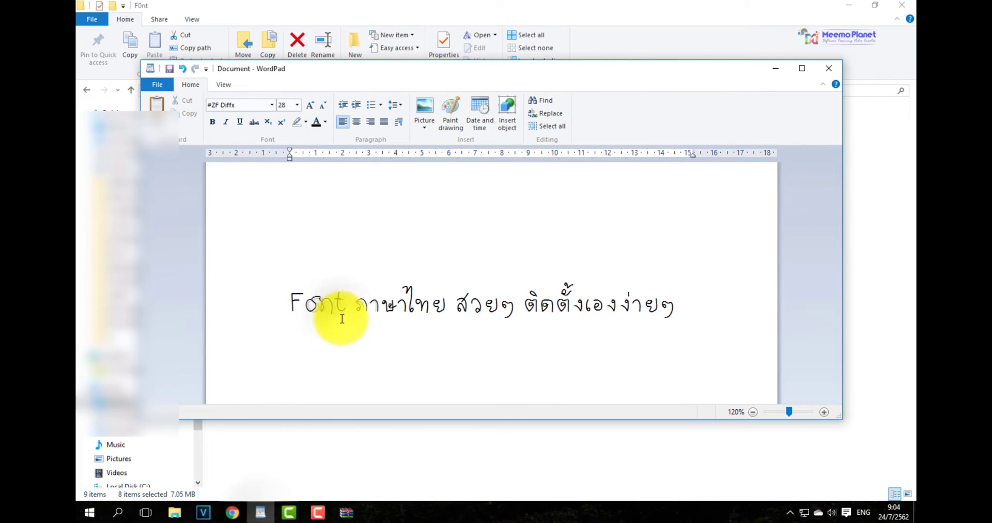
- Switch to the WordPad document and apply the FC Rebel font to its whole line of sample text
click(284, 308)
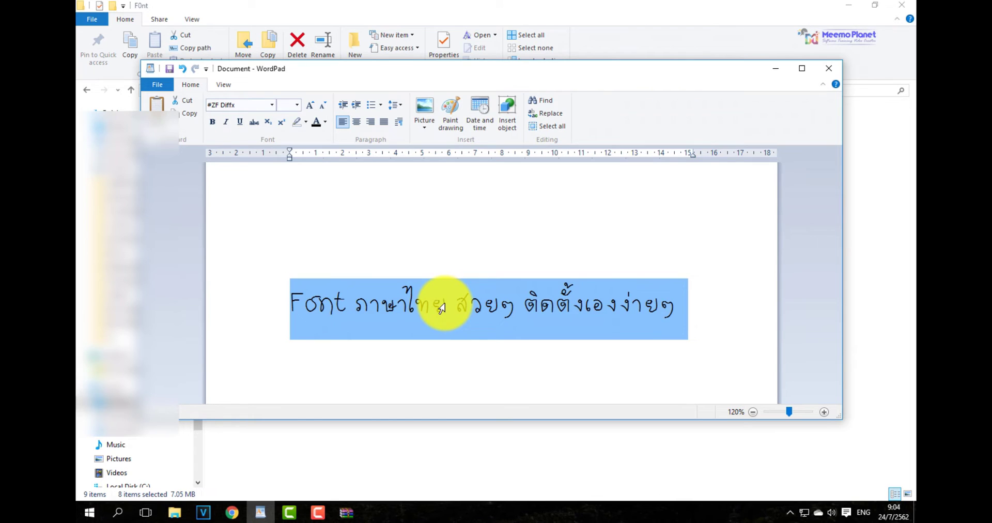
click(271, 105)
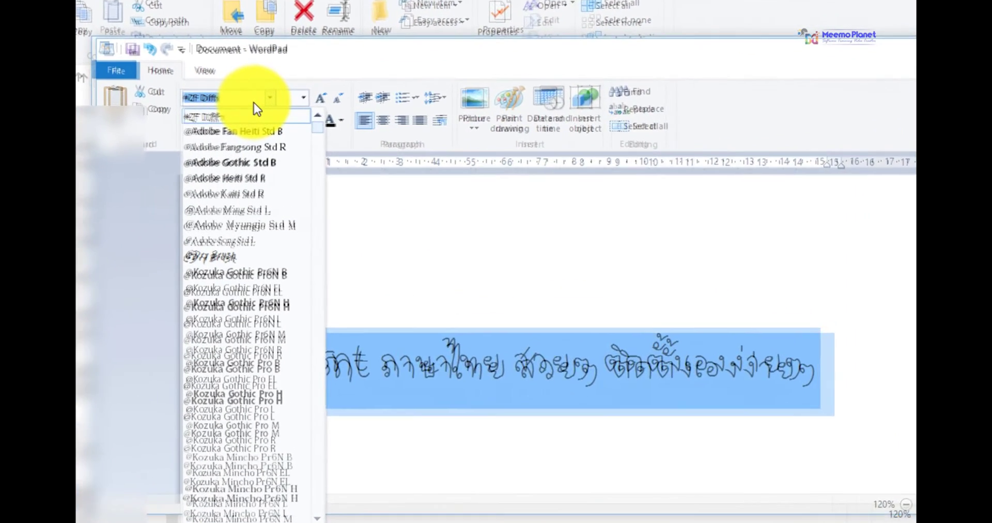
text(FC Rebel)
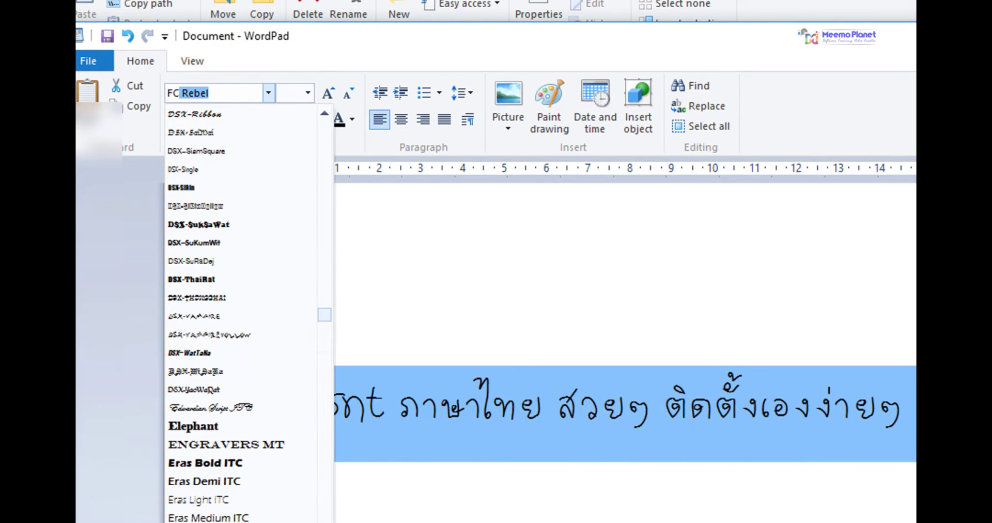
key(Return)
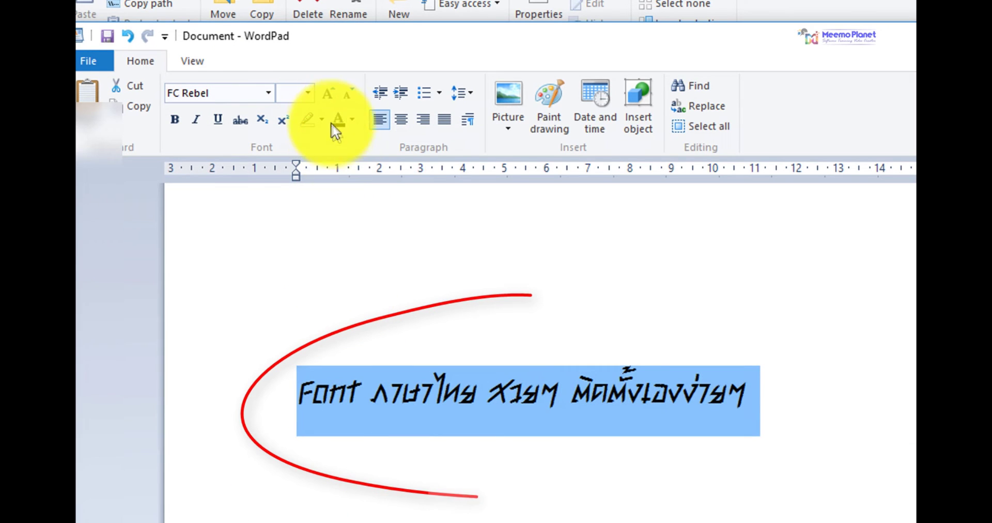
- Enlarge the sample text to size 48 and clear the text selection
click(332, 98)
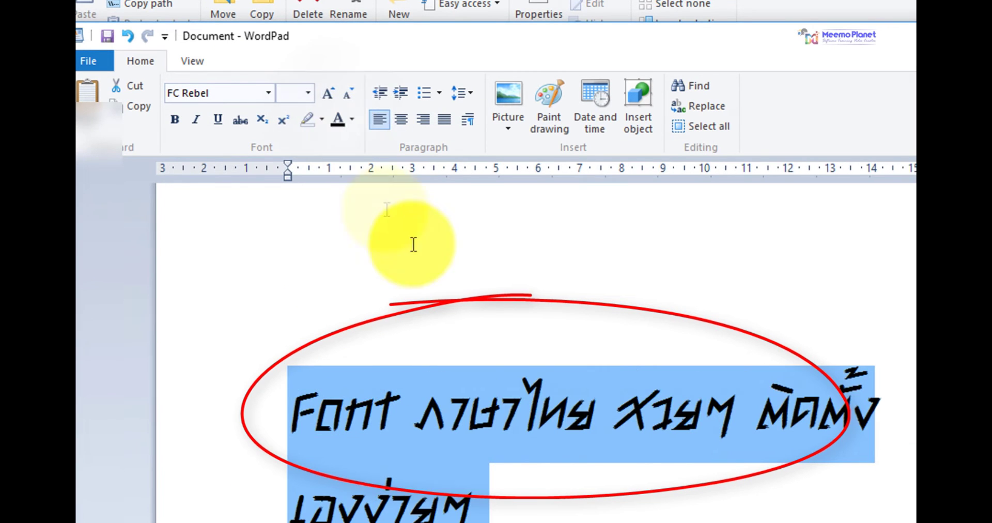
click(535, 415)
drag(295, 408, 903, 415)
click(724, 519)
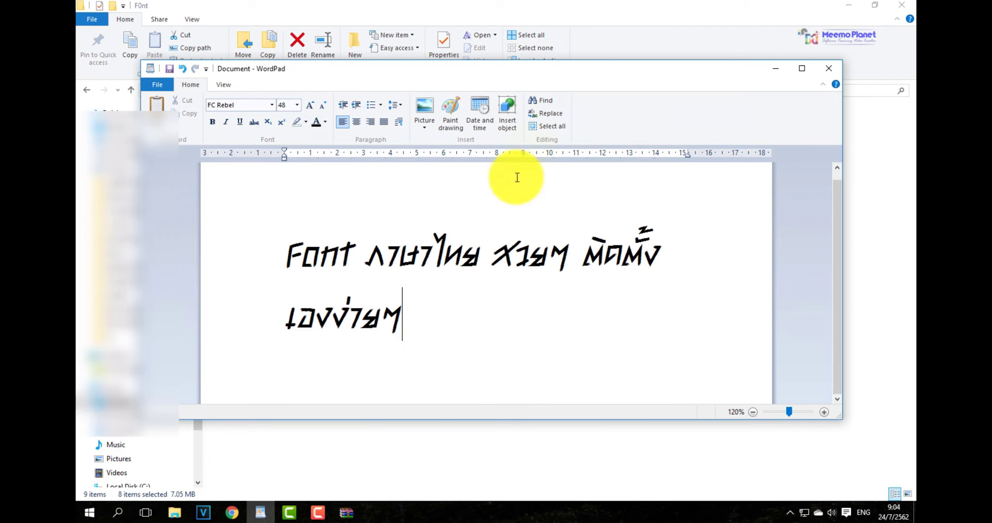
- Return to the F0nt folder in File Explorer, clear the file selection, and bring the WordPad document back to the front
click(666, 5)
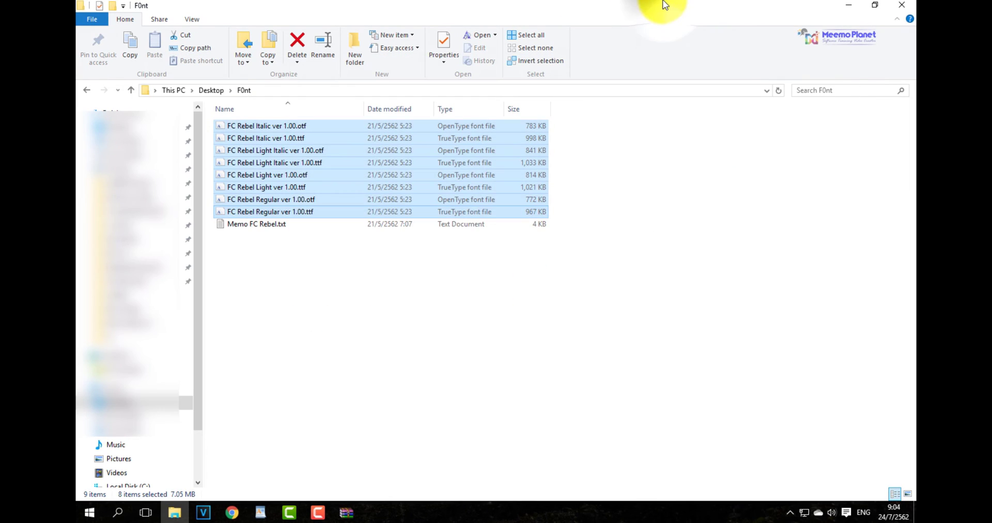
click(420, 328)
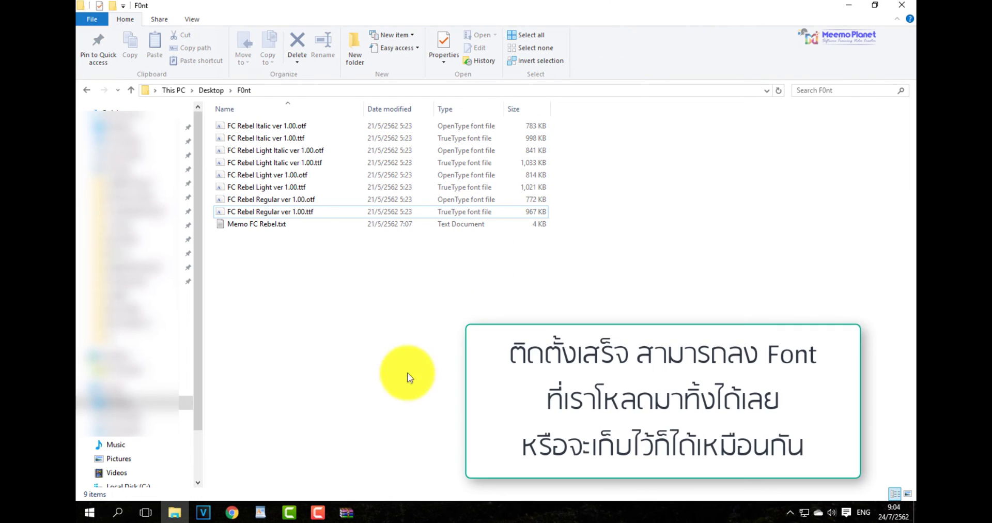
click(262, 512)
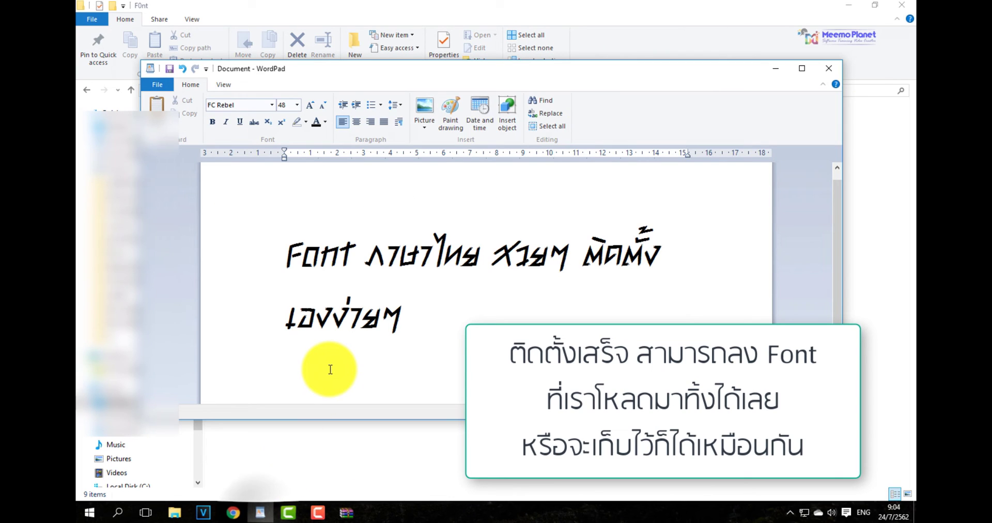